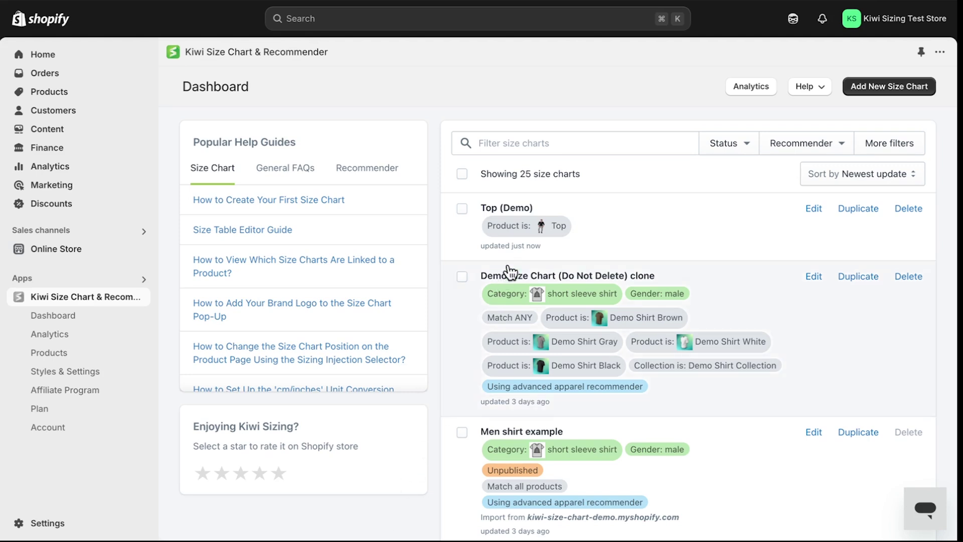
Open the Top (Demo) size chart and start a [Beta] Advanced Apparel Recommender.
left_click(814, 204)
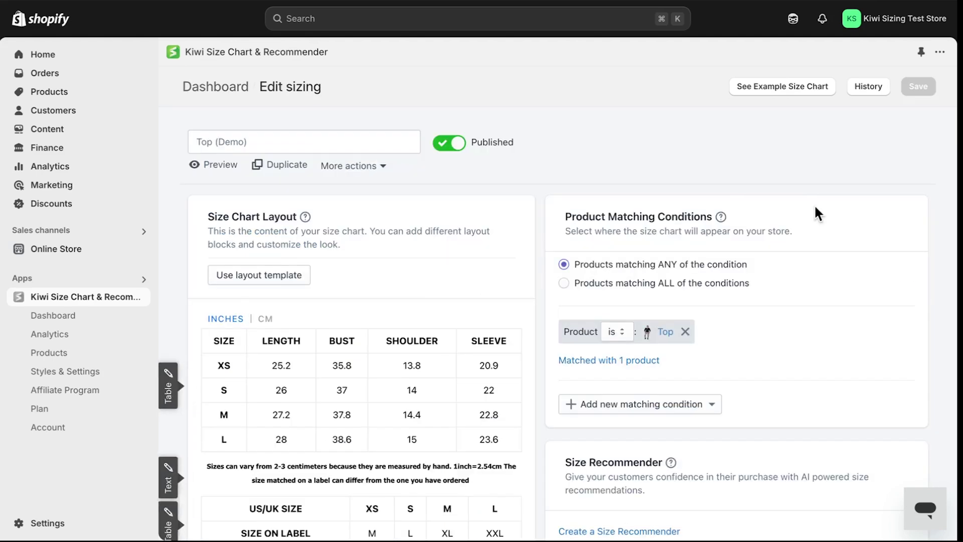
scroll(756, 346, "down", 1)
scroll(755, 345, "down", 5)
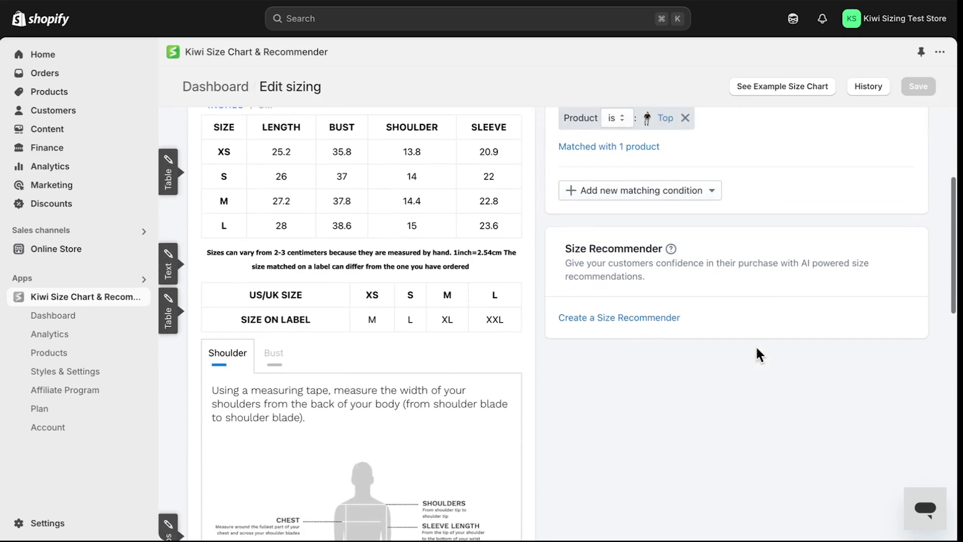
left_click(645, 329)
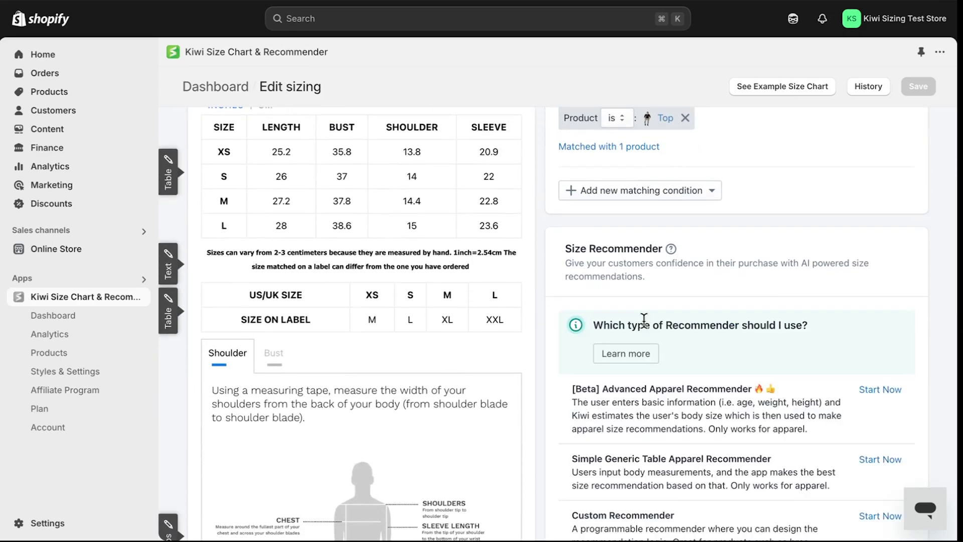
scroll(644, 320, "down", 5)
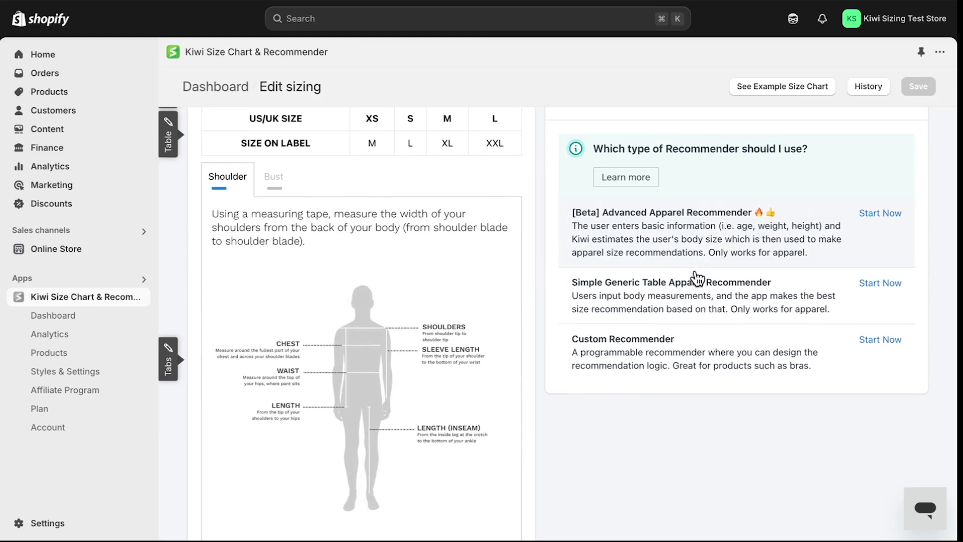
left_click(879, 216)
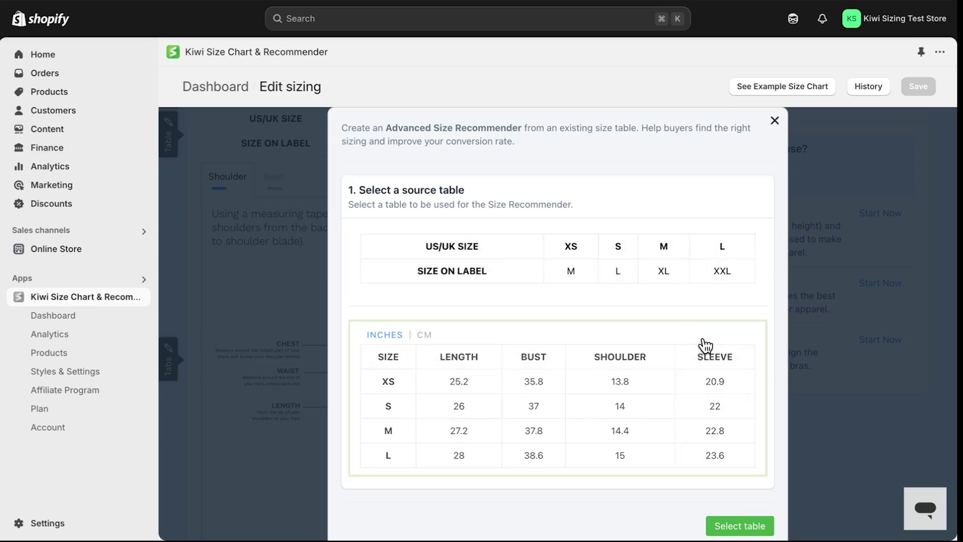
Use the measurement table as source and save the product info as a male adult short sleeve shirt.
left_click(759, 524)
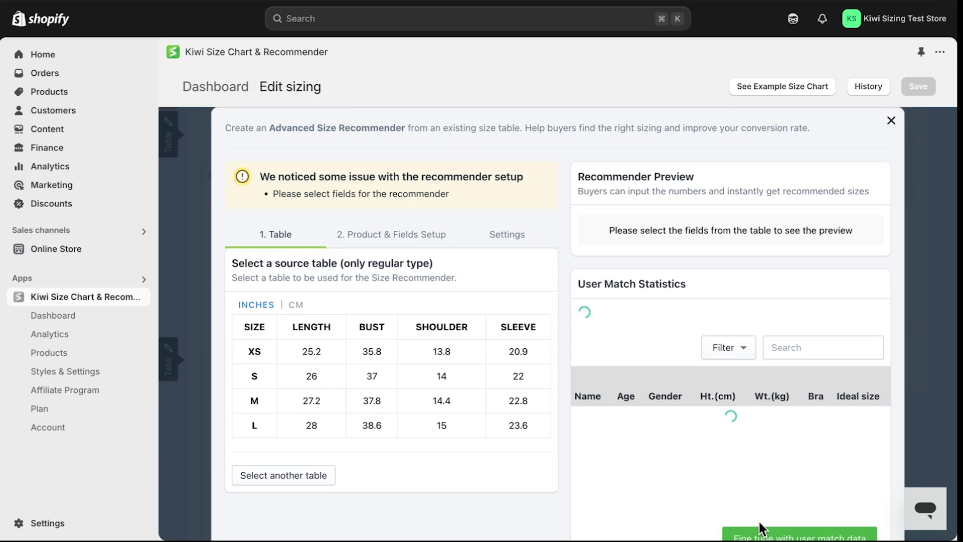
left_click(426, 243)
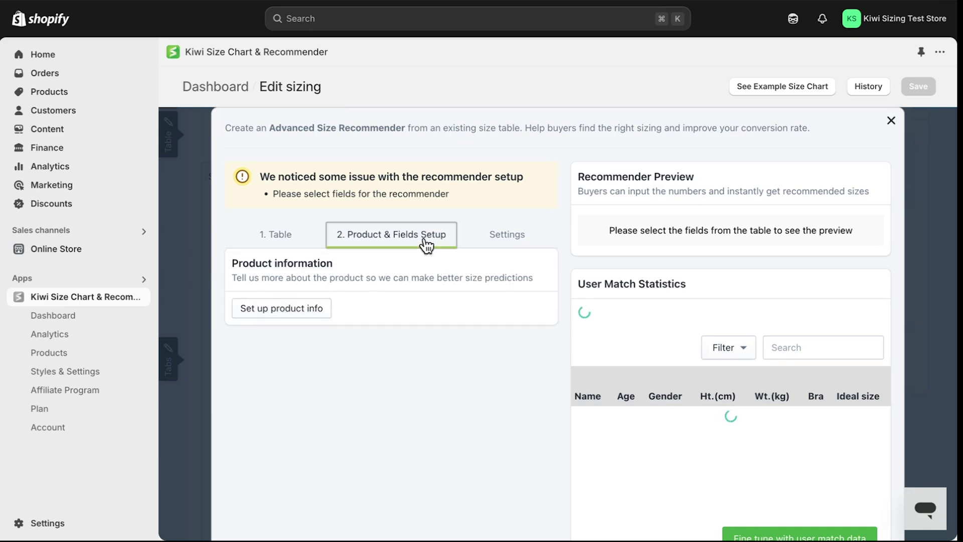
left_click(329, 304)
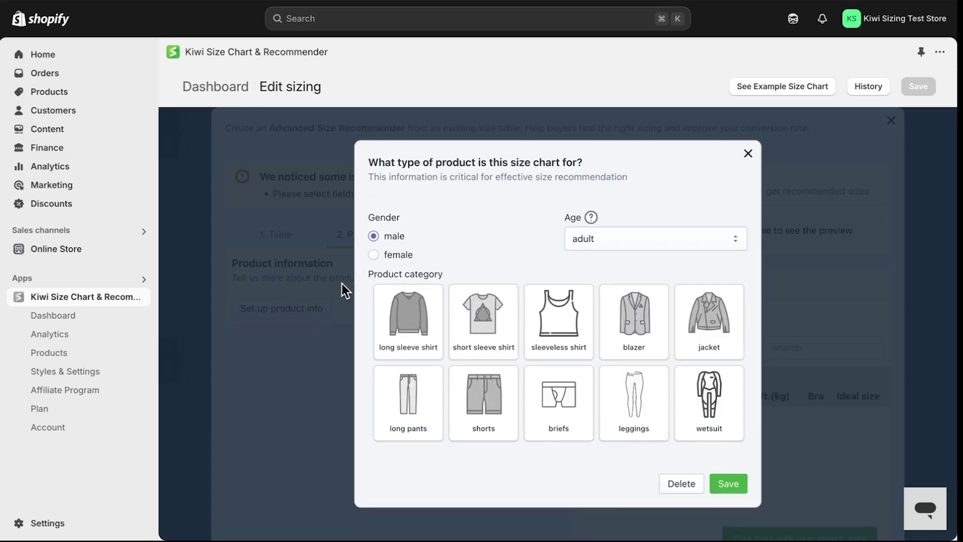
left_click(486, 323)
left_click(734, 488)
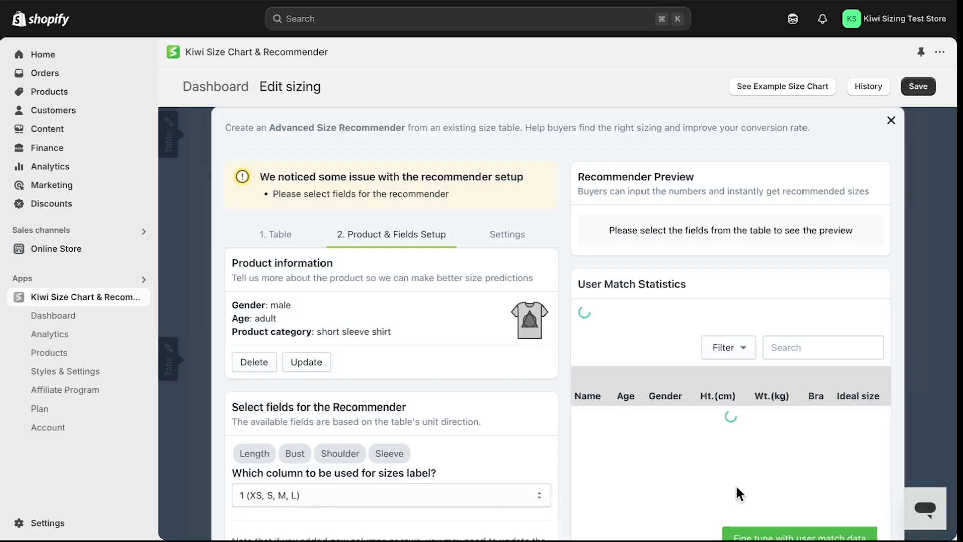
scroll(511, 413, "down", 1)
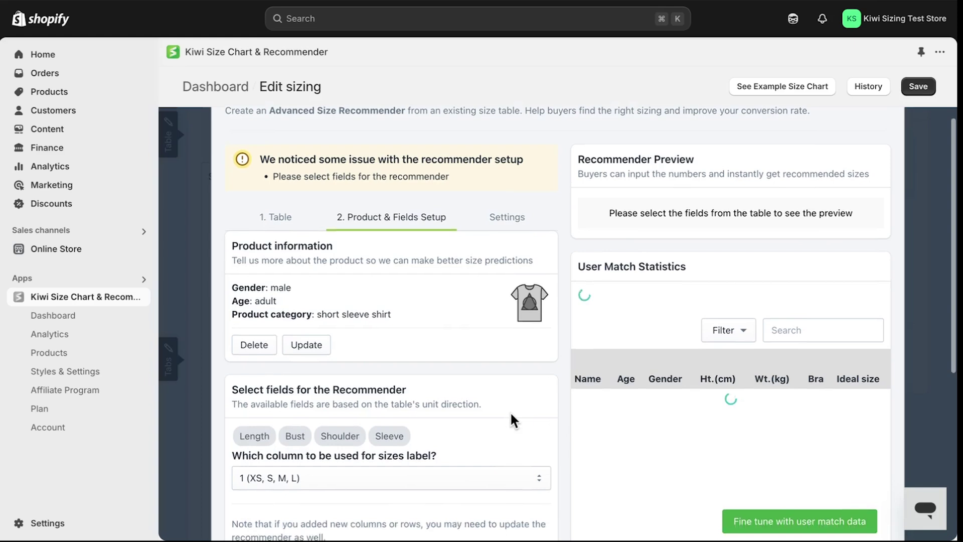
scroll(510, 418, "down", 5)
scroll(511, 417, "up", 2)
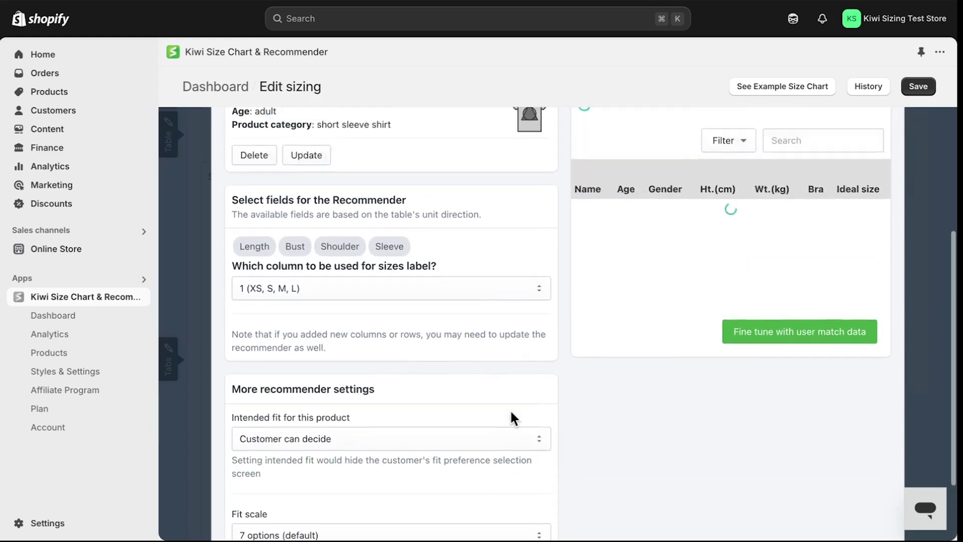
scroll(509, 409, "up", 4)
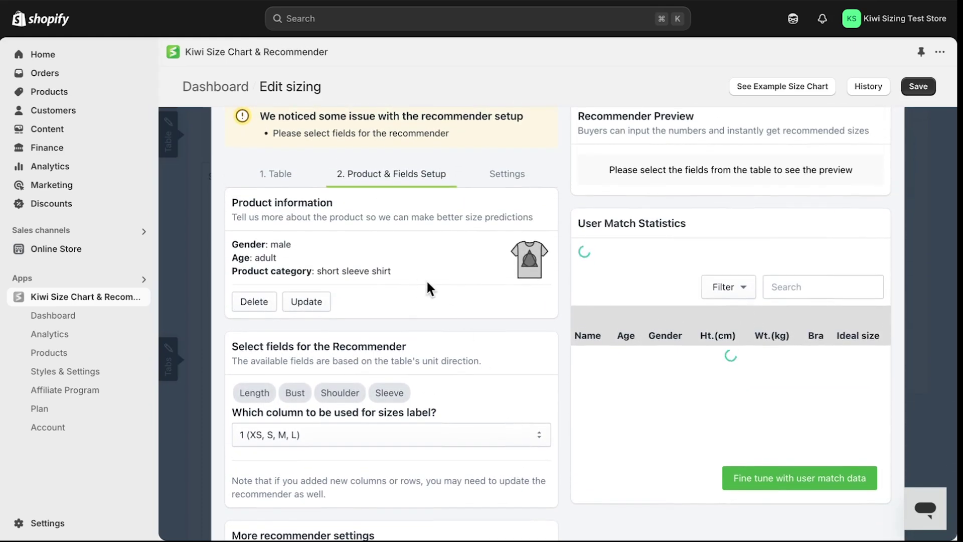
scroll(426, 280, "down", 3)
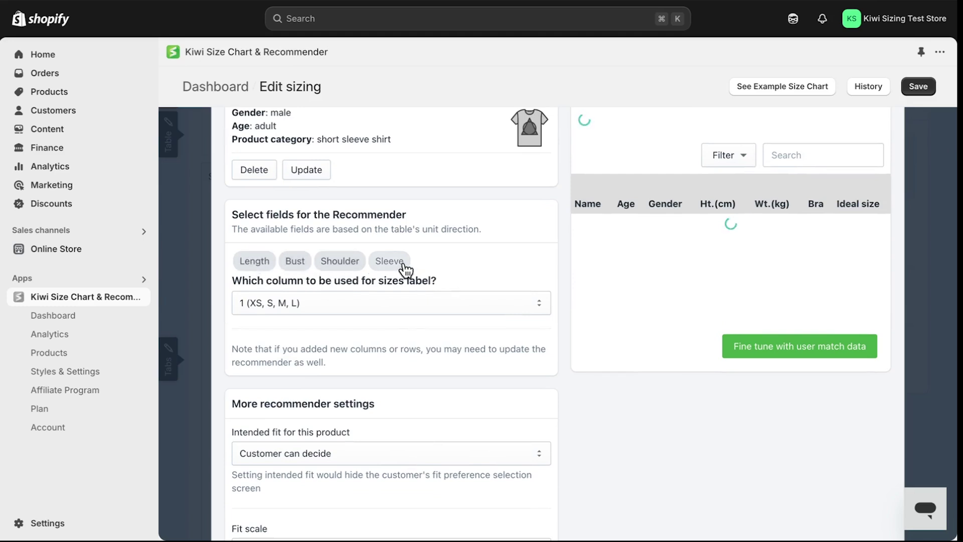
Add Bust, Shoulder and Sleeve as fields and keep column 1 (XS, S, M, L) as size labels.
left_click(295, 261)
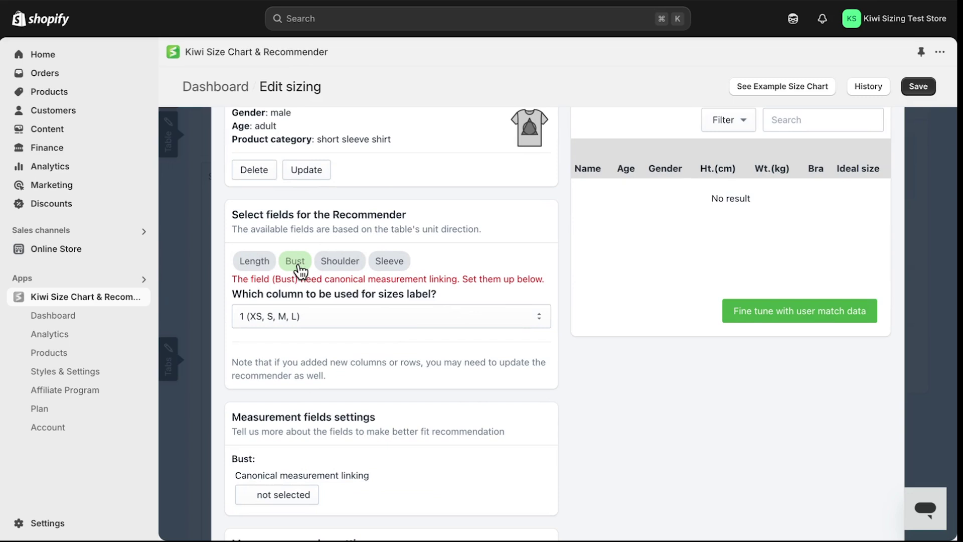
left_click(340, 263)
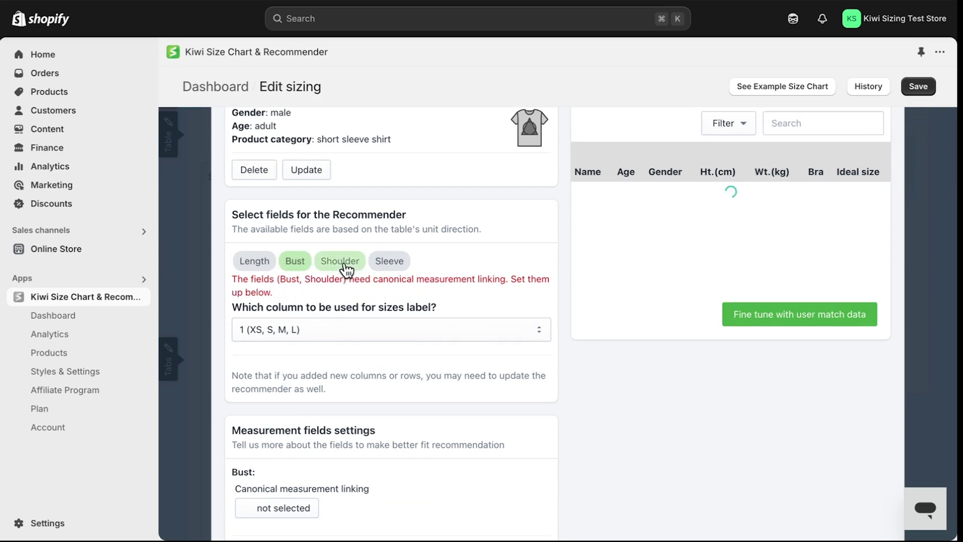
left_click(388, 261)
scroll(380, 383, "down", 2)
scroll(380, 383, "down", 3)
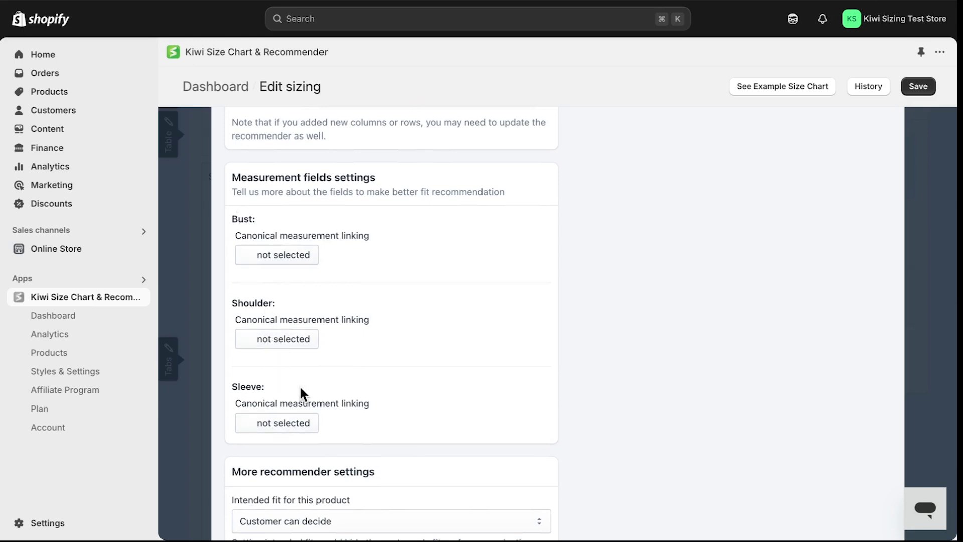
scroll(391, 273, "up", 3)
scroll(390, 273, "up", 1)
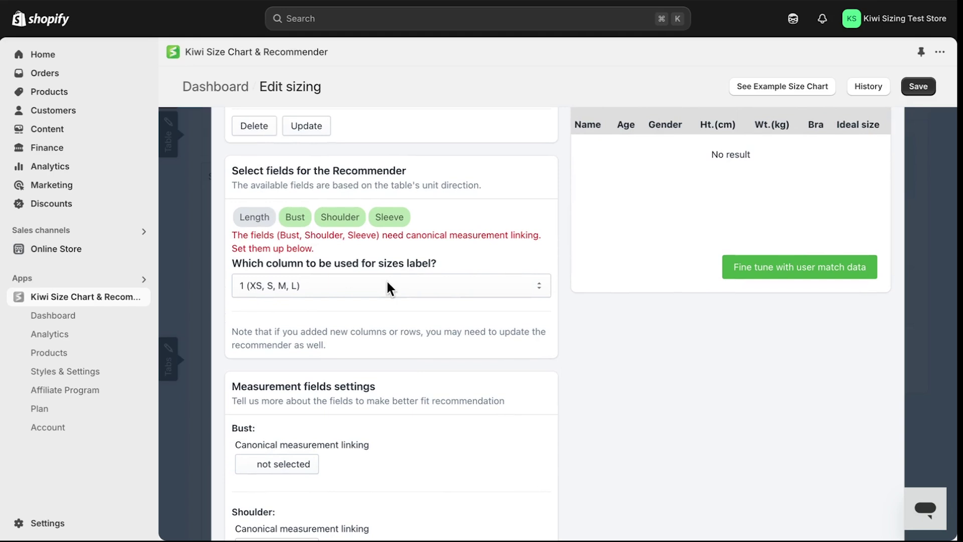
left_click(385, 284)
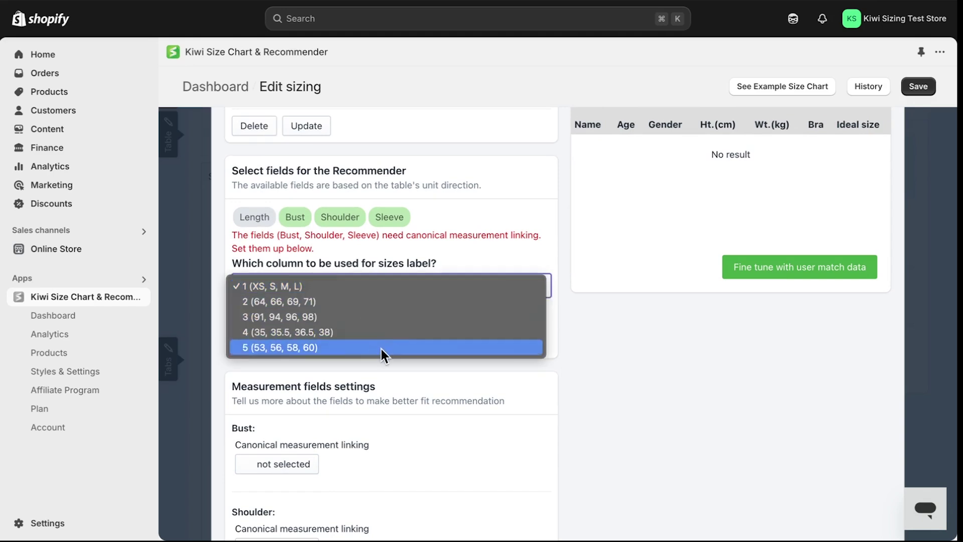
left_click(301, 287)
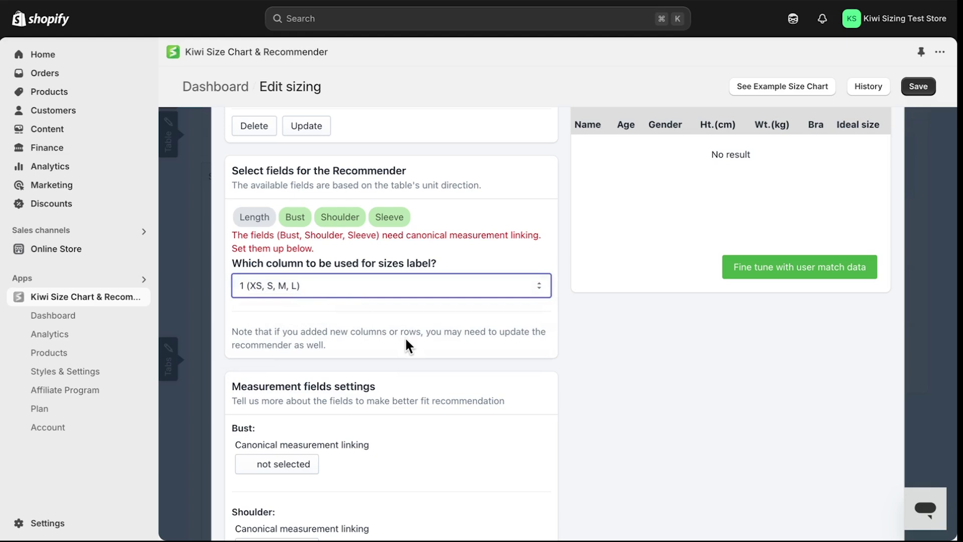
scroll(405, 345, "down", 2)
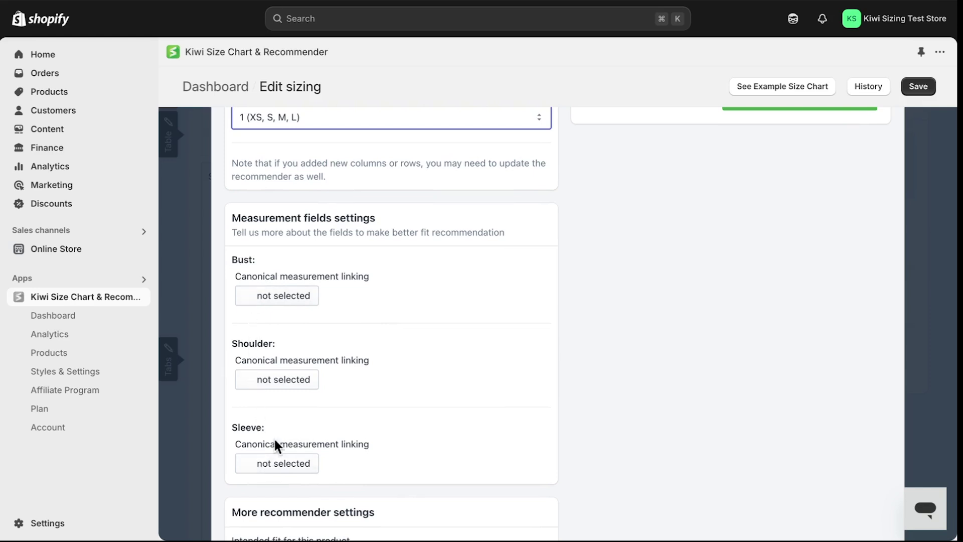
Link Bust to chest as a product measurement with full circumference.
left_click(307, 298)
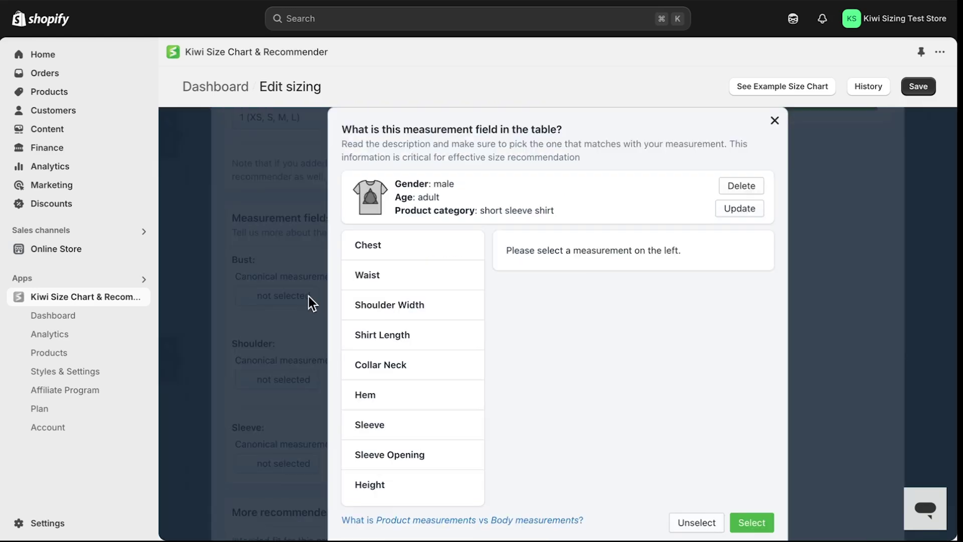
left_click(417, 252)
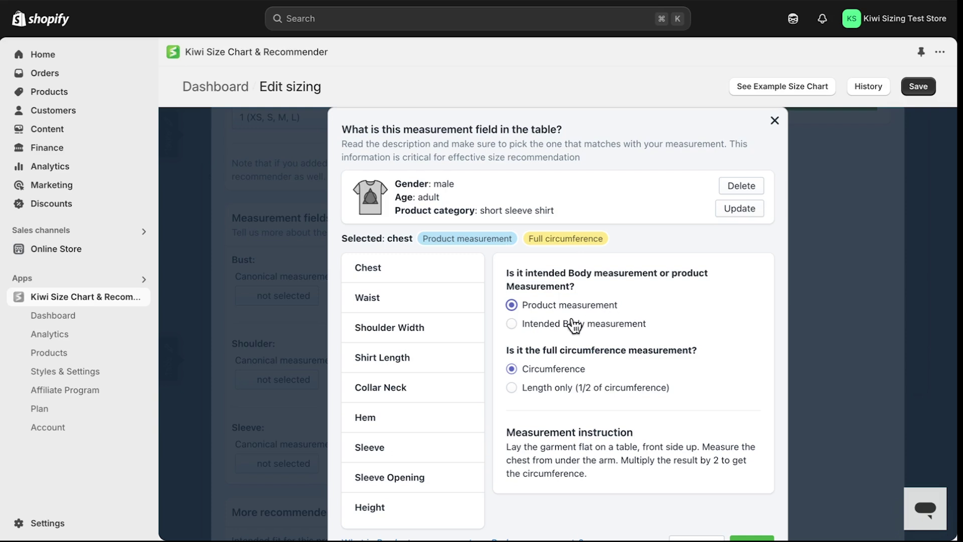
left_click(512, 324)
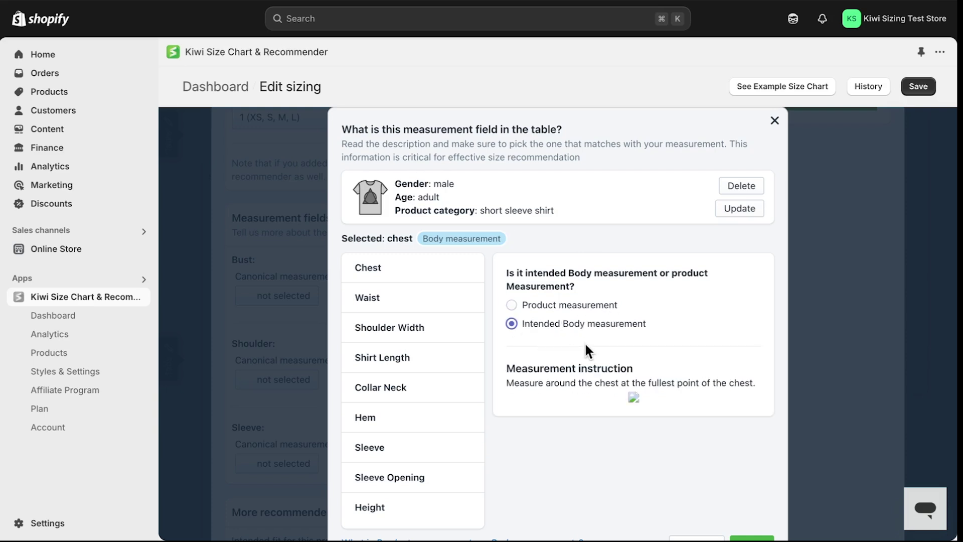
left_click(513, 304)
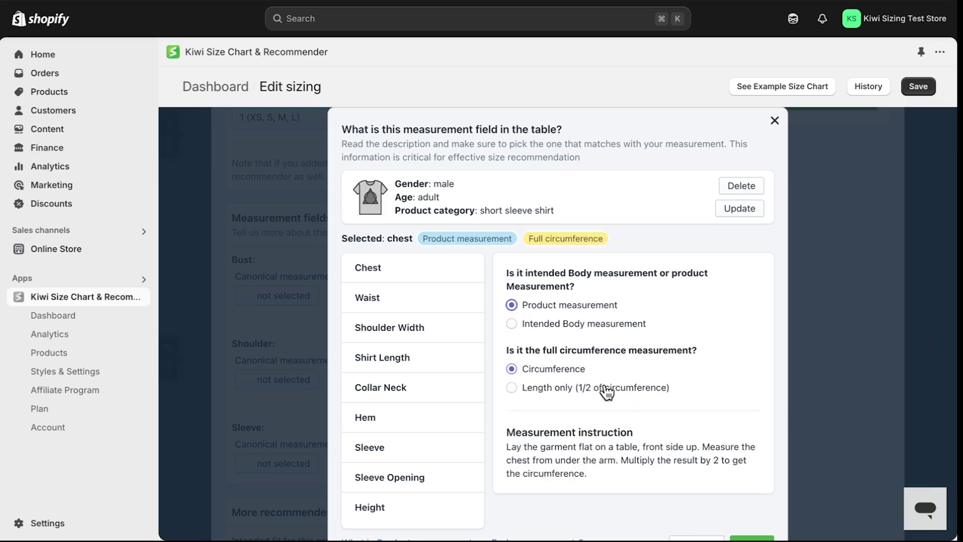
scroll(605, 391, "down", 2)
left_click(757, 518)
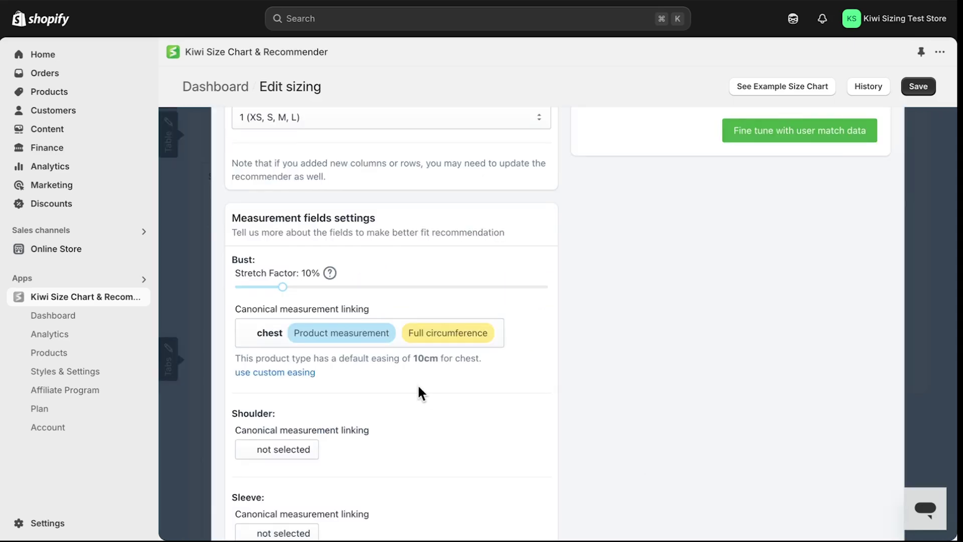
scroll(417, 384, "down", 2)
scroll(417, 384, "down", 1)
scroll(407, 373, "up", 1)
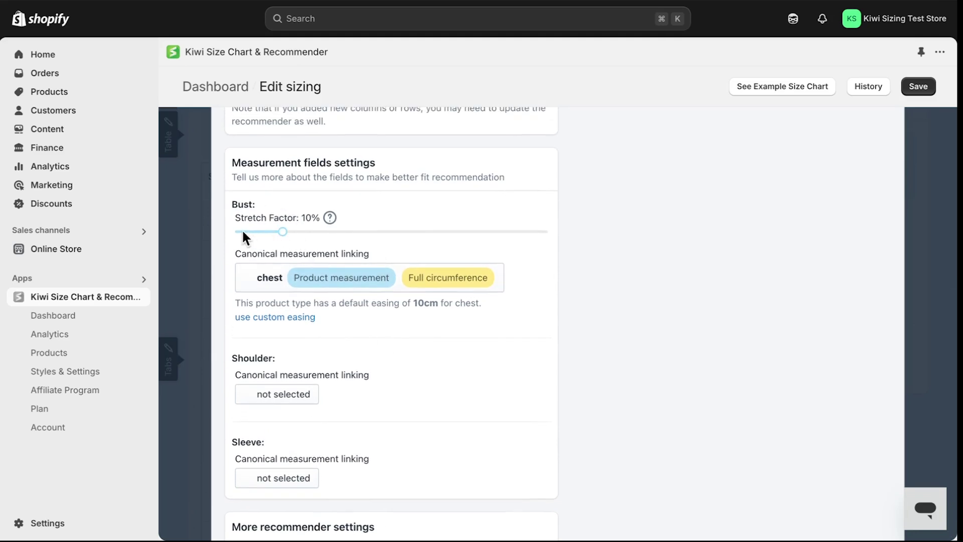
mouse_move(282, 287)
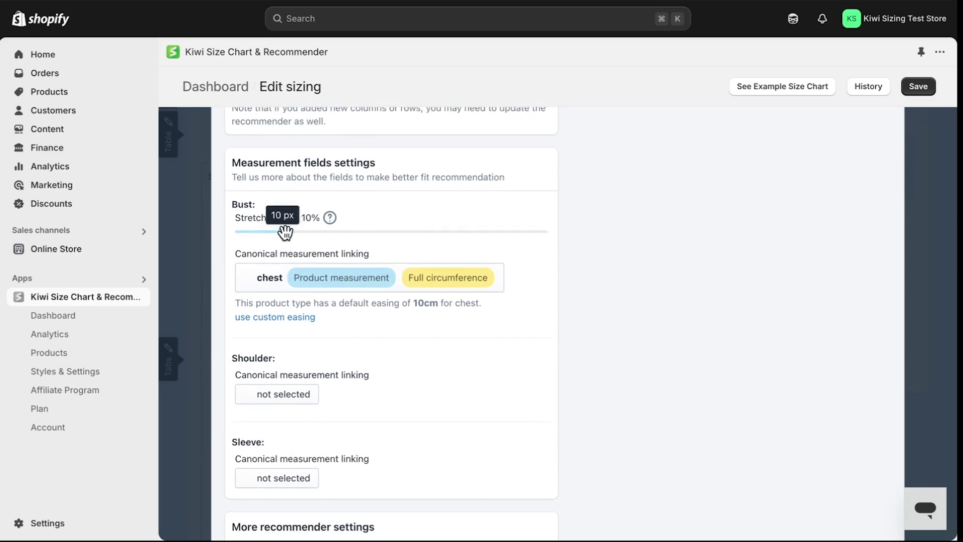
Adjust Bust's stretch factor and keep chest on the default easing.
mouse_move(284, 231)
left_mouse_down()
mouse_move(379, 233)
mouse_move(284, 232)
left_mouse_up()
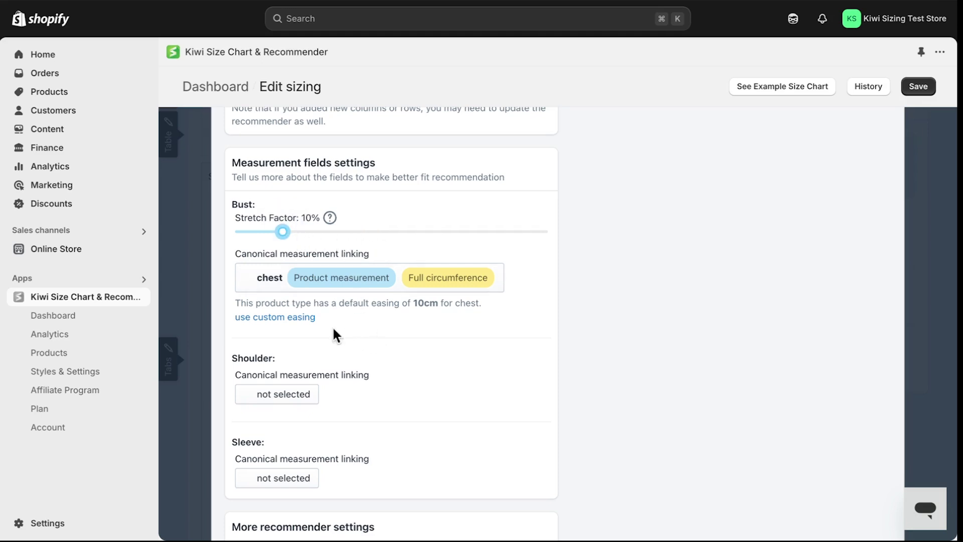
left_click(304, 318)
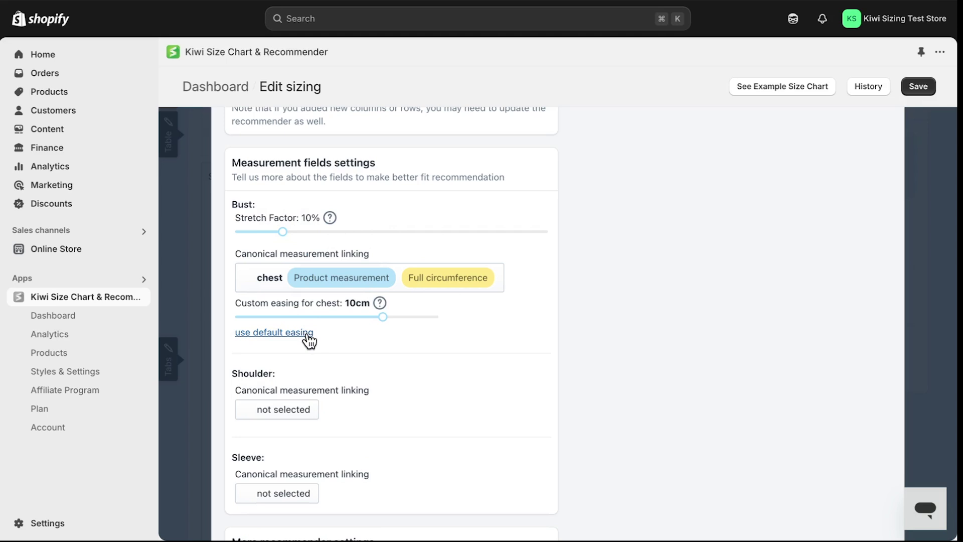
left_click(307, 333)
scroll(307, 335, "down", 2)
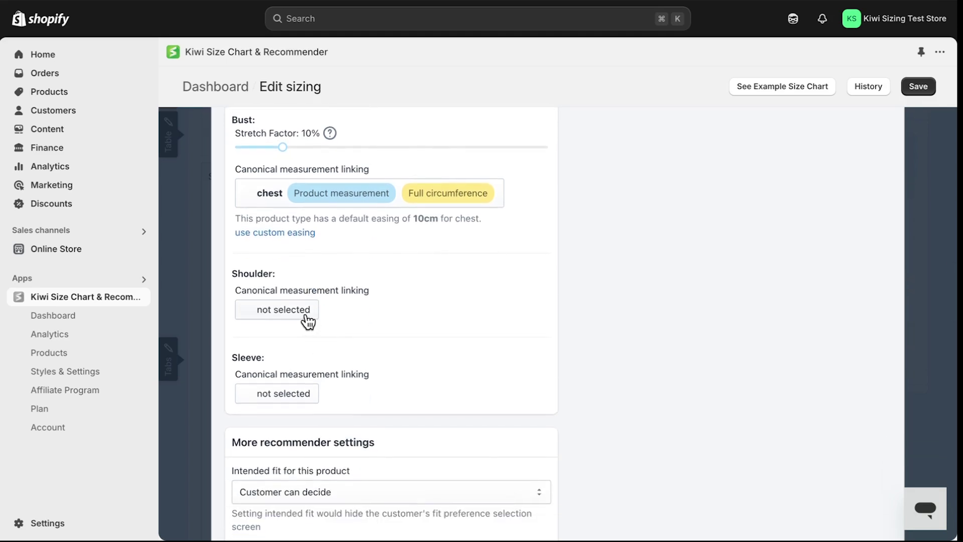
Link Shoulder to the shoulder width measurement.
left_click(304, 310)
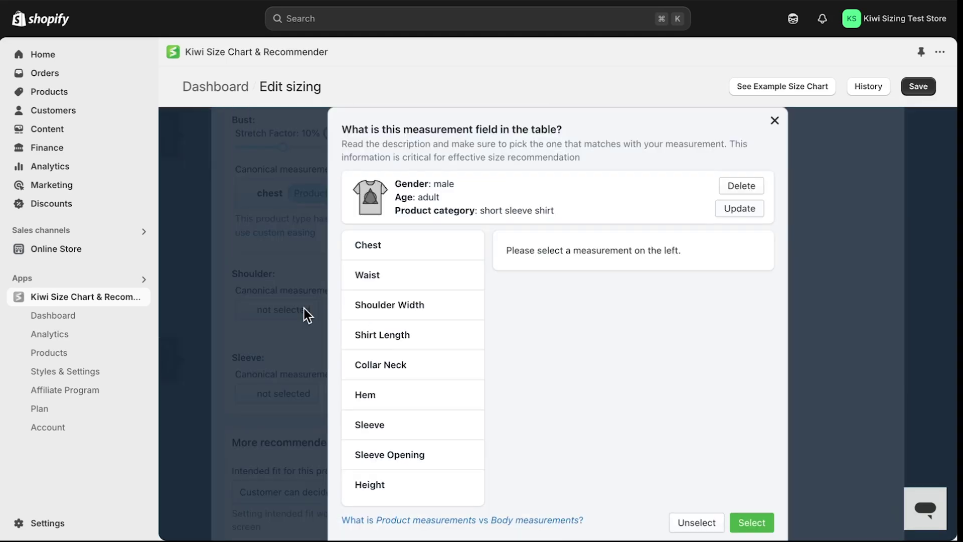
left_click(405, 315)
scroll(728, 515, "down", 1)
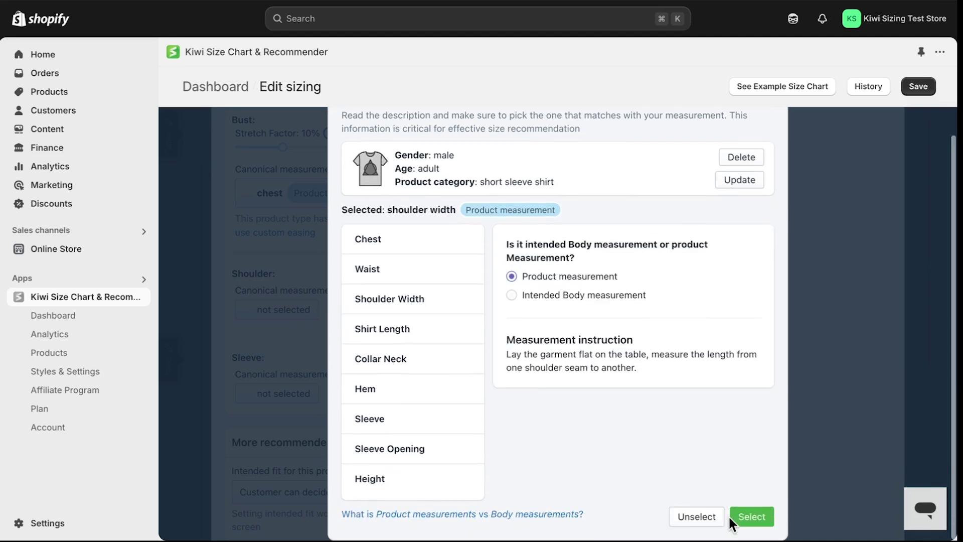
left_click(752, 513)
scroll(282, 374, "down", 2)
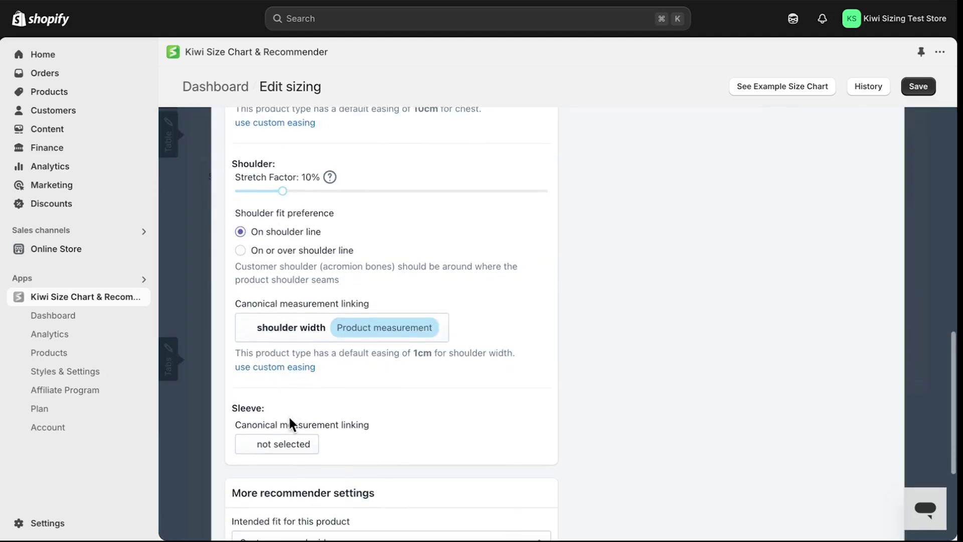
Link Sleeve to the hem measurement, keeping full circumference.
left_click(291, 444)
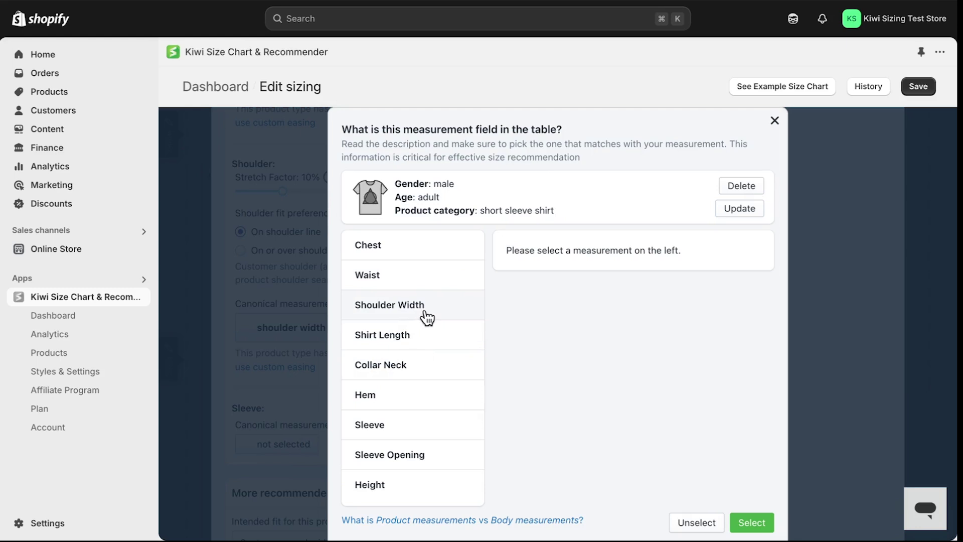
left_click(424, 394)
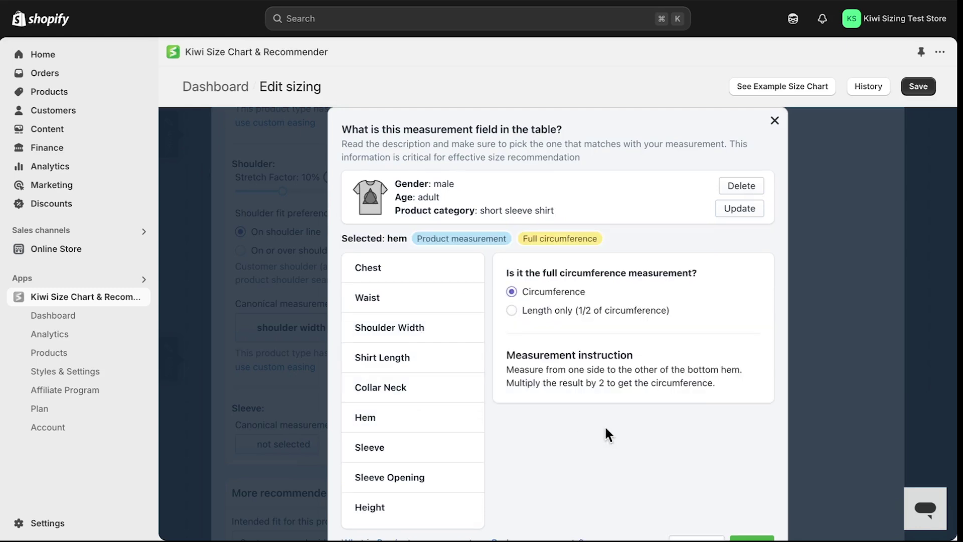
scroll(607, 426, "down", 1)
left_click(750, 514)
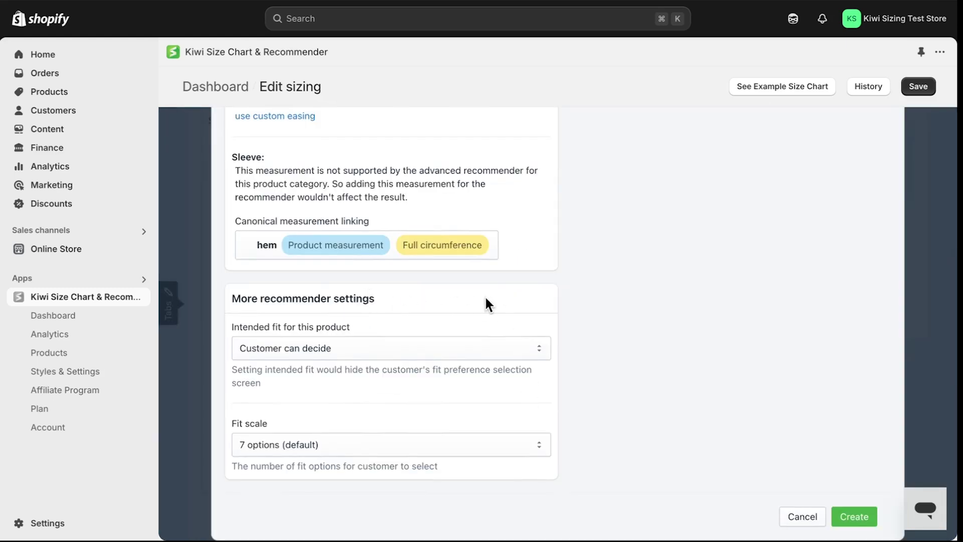
scroll(486, 299, "up", 1)
scroll(486, 299, "up", 3)
scroll(485, 298, "up", 5)
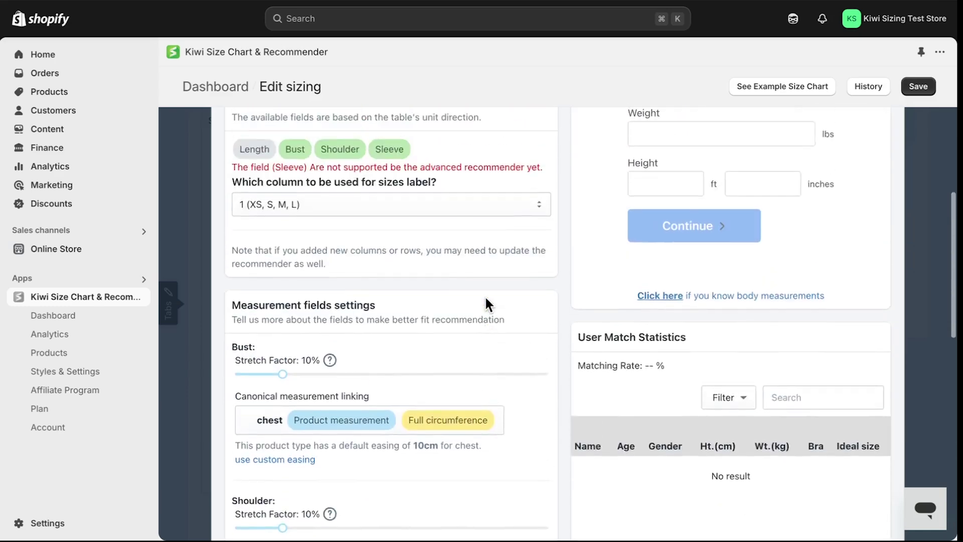
scroll(485, 298, "up", 5)
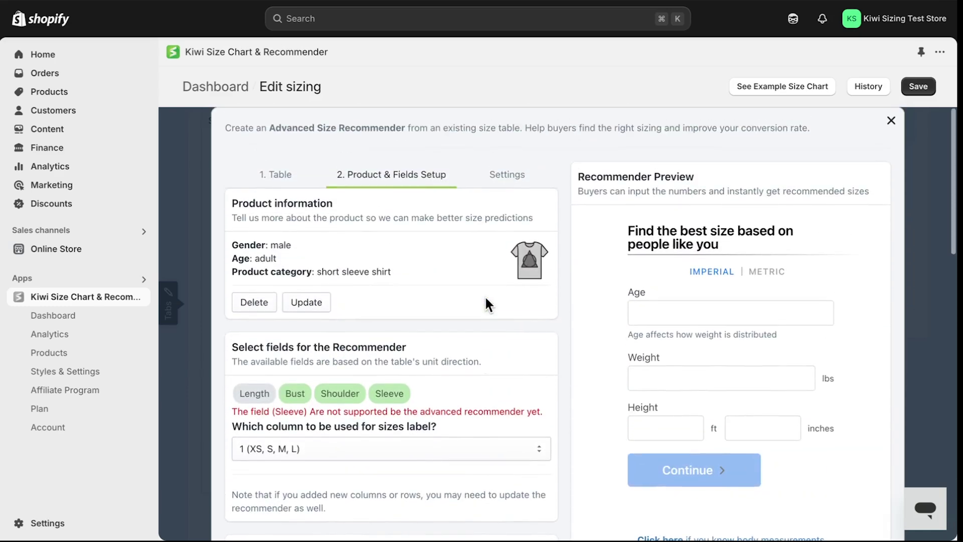
Show the recommender's Settings tab, down to the Overriding text fields.
left_click(507, 175)
scroll(502, 323, "down", 1)
scroll(505, 354, "down", 3)
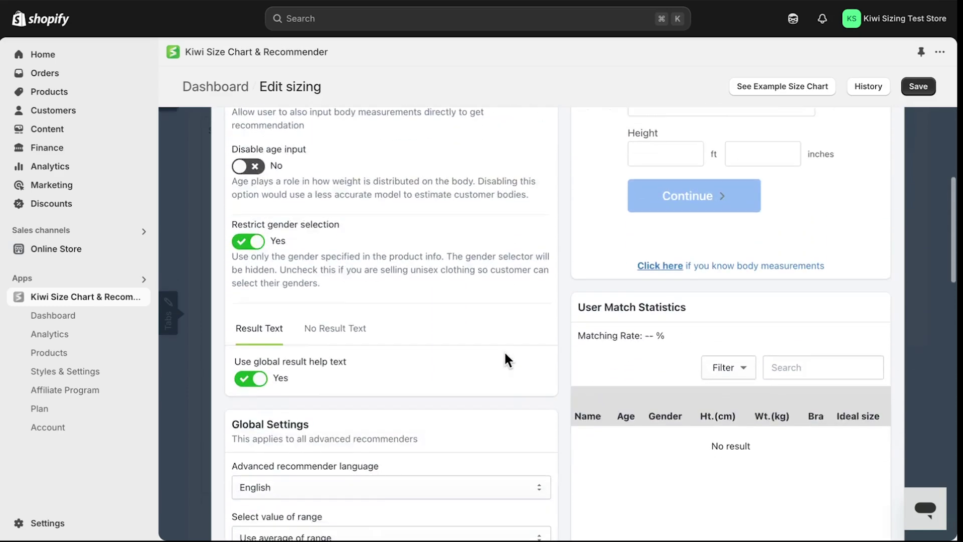
scroll(504, 354, "down", 4)
scroll(505, 353, "down", 3)
scroll(505, 353, "down", 4)
scroll(503, 360, "down", 2)
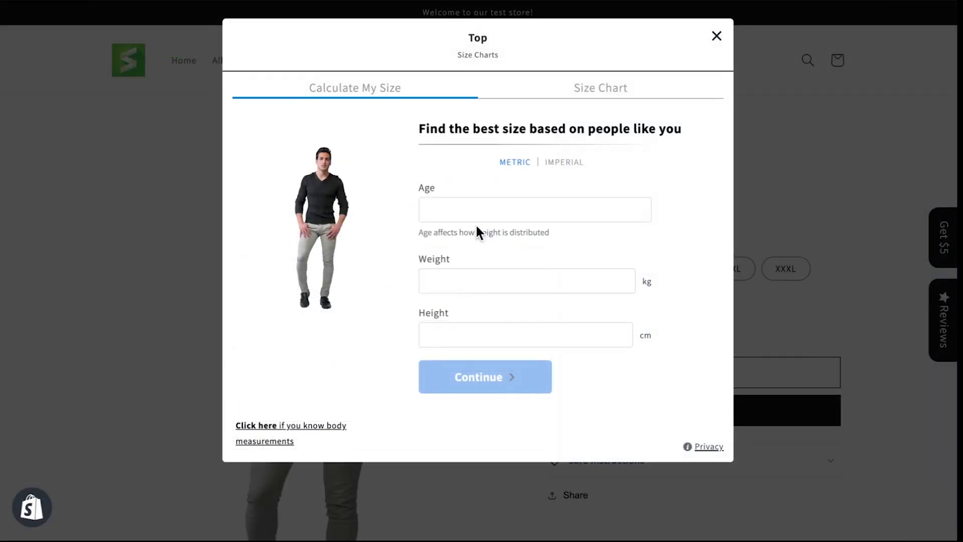
Enter age 30, weight 70 and height 179, then accept regular fit to get size L.
left_click(479, 214)
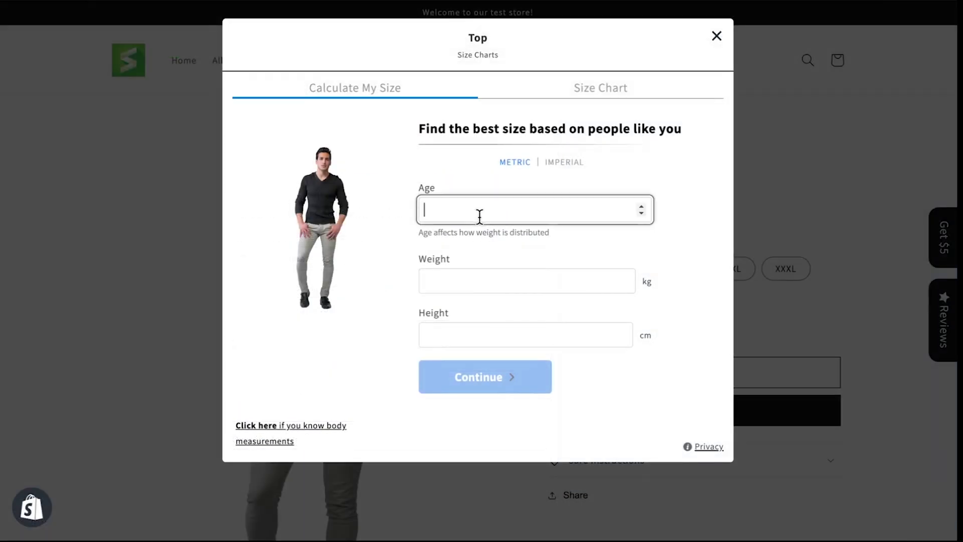
type("30")
left_click(509, 280)
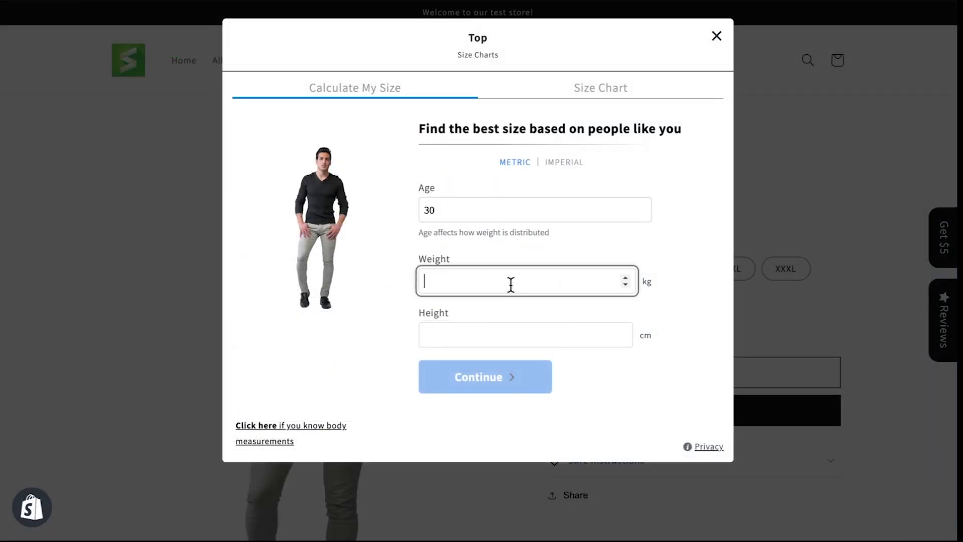
type("70")
left_click(519, 330)
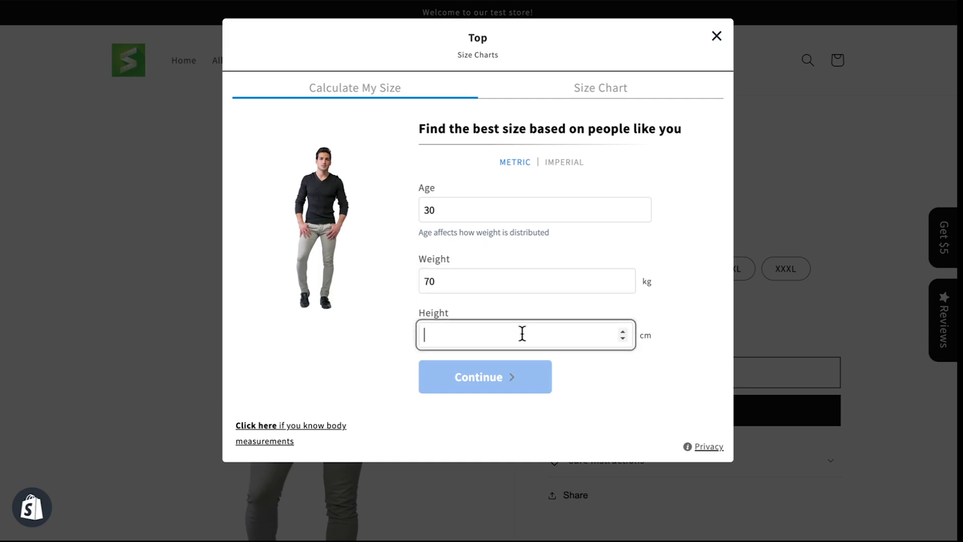
type("179")
left_click(526, 377)
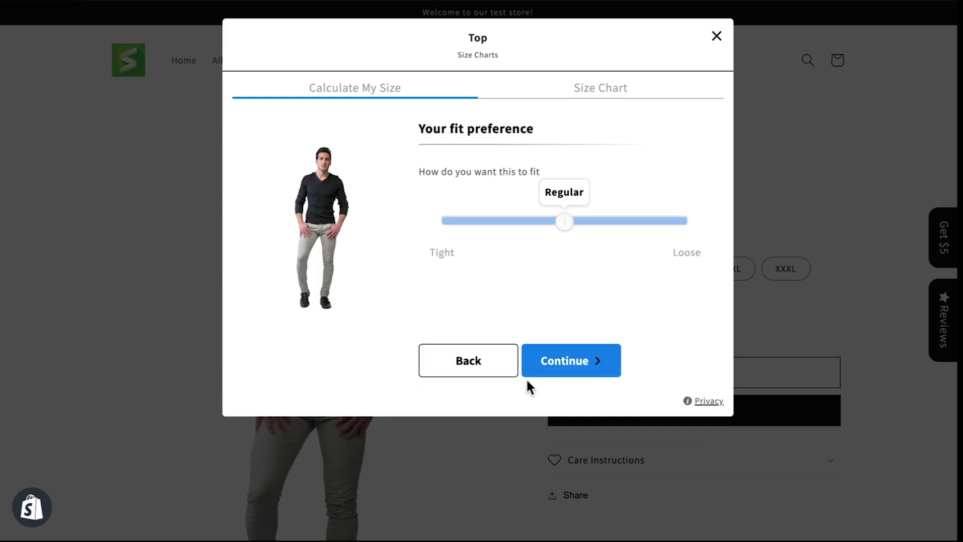
left_click(569, 364)
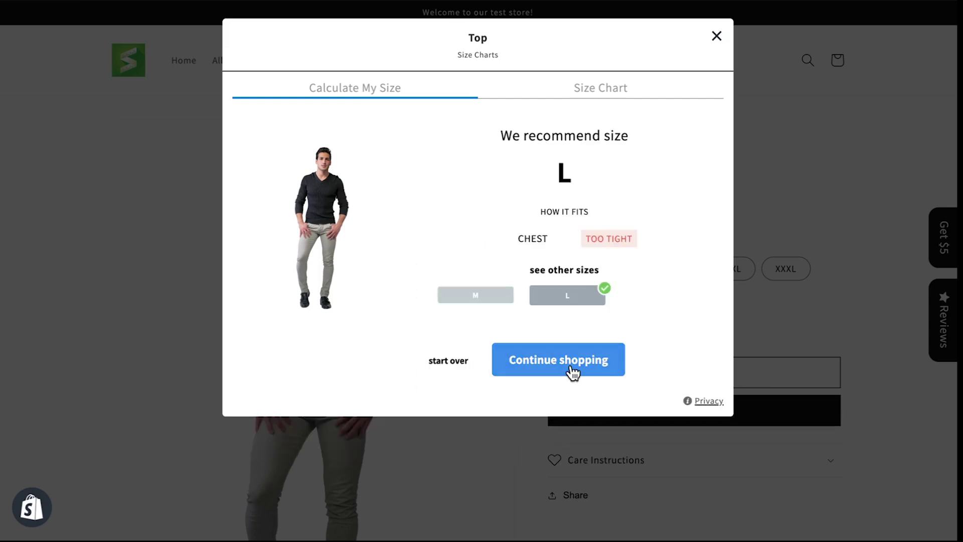